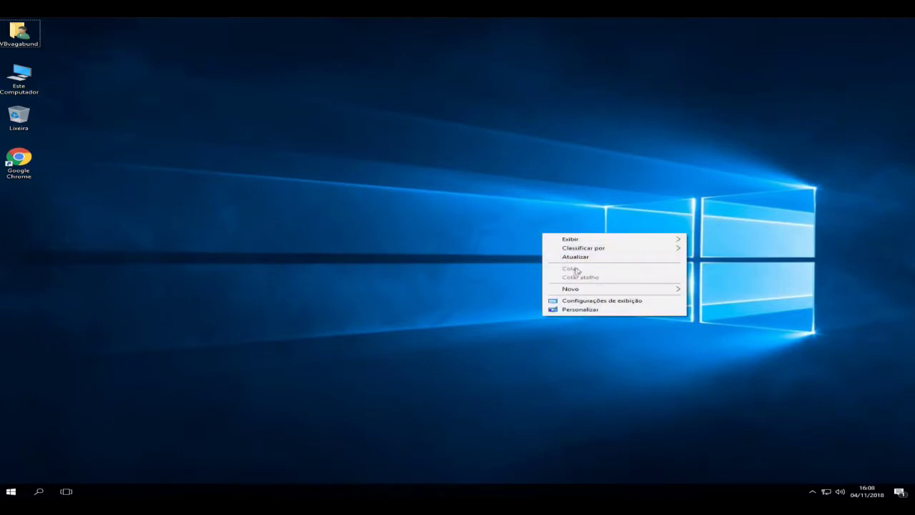
- Refresh the desktop, open Task Manager and maximize its window
{"action": "left_click", "coordinate": [576, 258]}
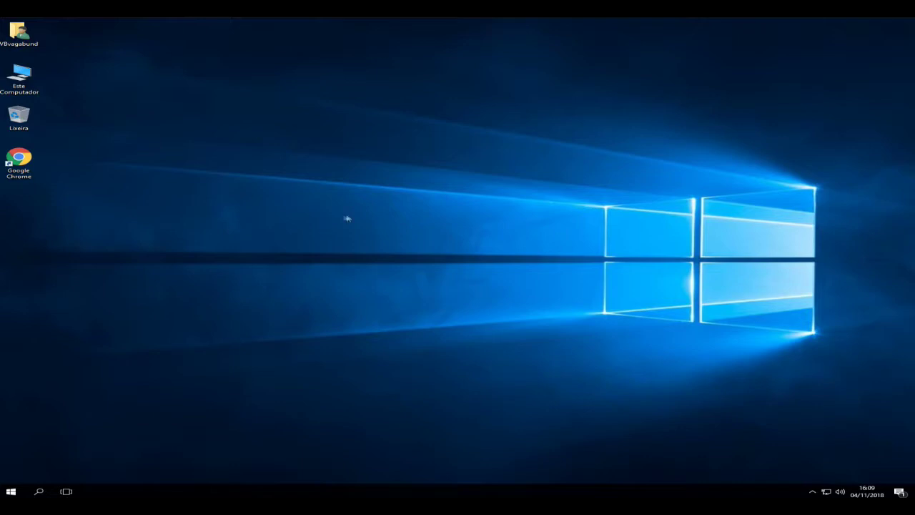
{"action": "right_click", "coordinate": [434, 493]}
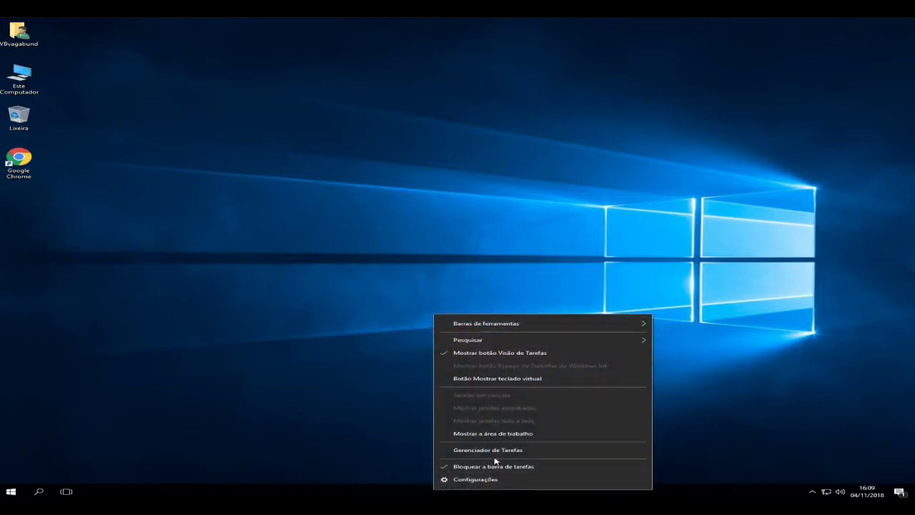
{"action": "left_click", "coordinate": [496, 458]}
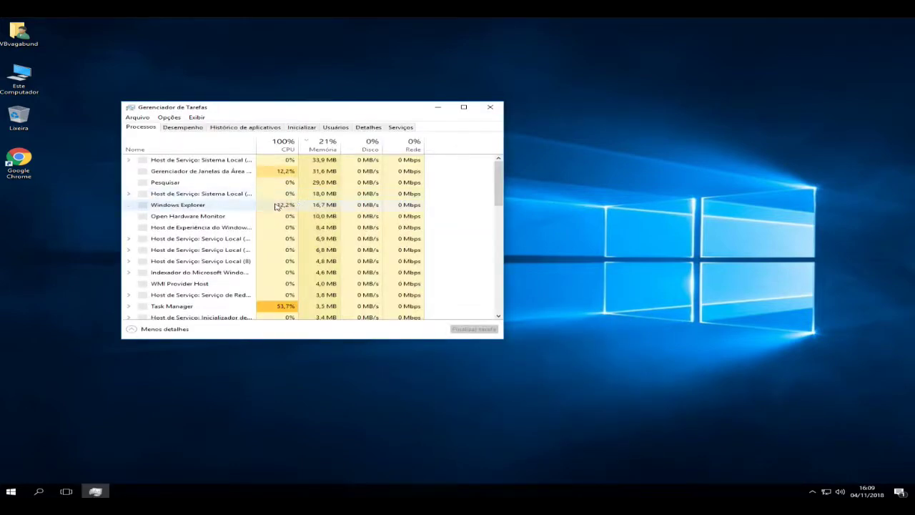
{"action": "left_click", "coordinate": [183, 183]}
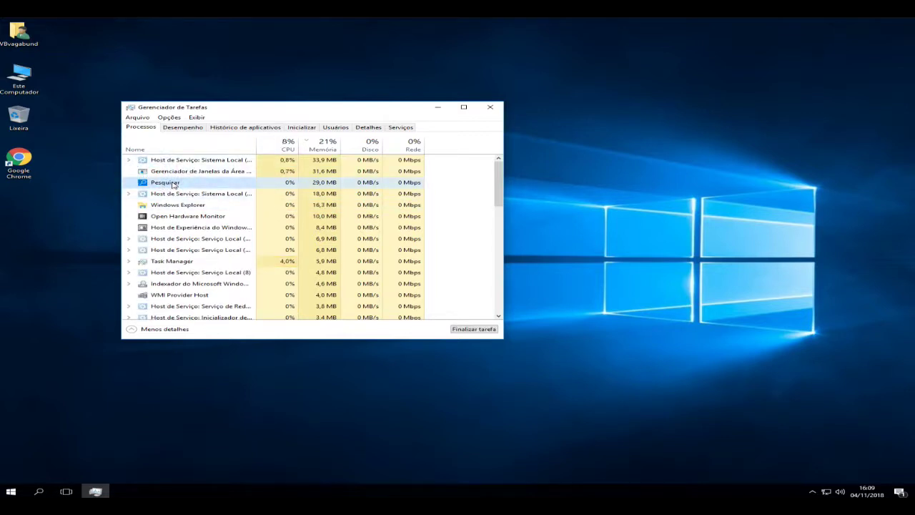
{"action": "scroll", "coordinate": [219, 204], "scroll_direction": "down", "scroll_amount": 2}
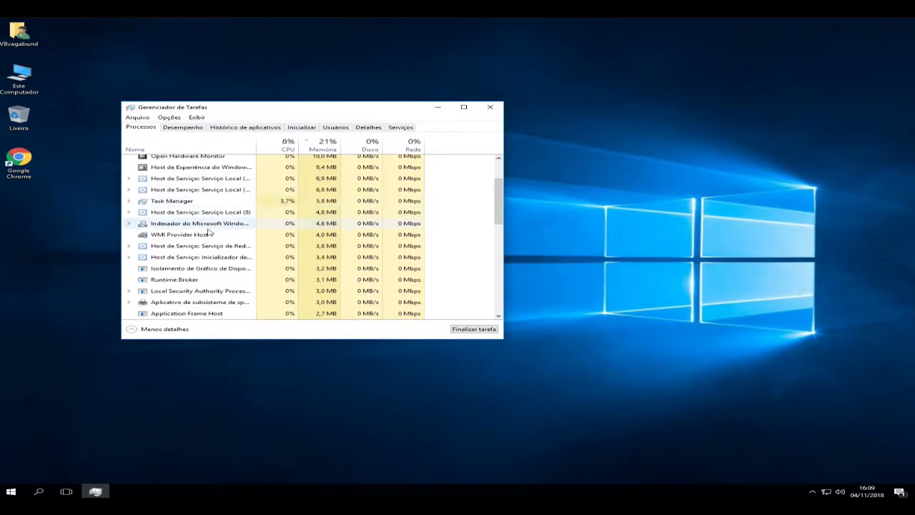
{"action": "left_click", "coordinate": [464, 106]}
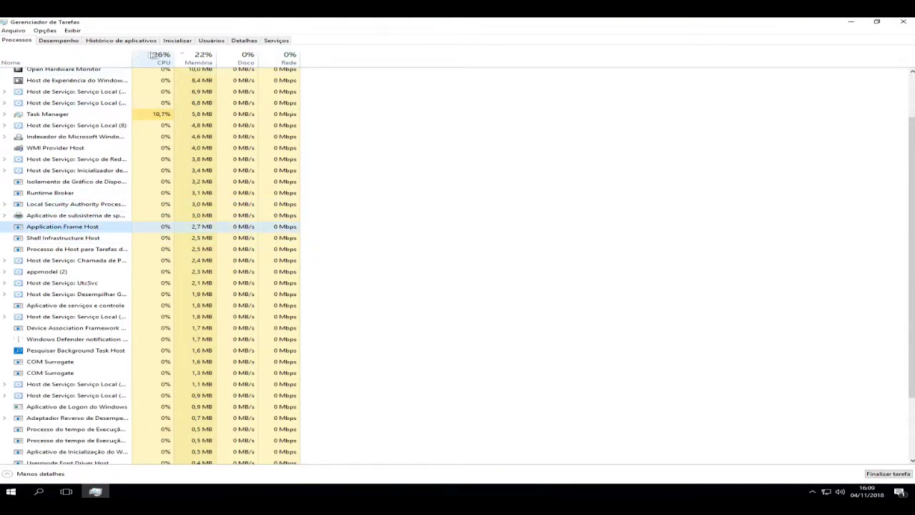
- Fit the Name column to the full process names and sort the processes by memory use
{"action": "left_click", "coordinate": [122, 60]}
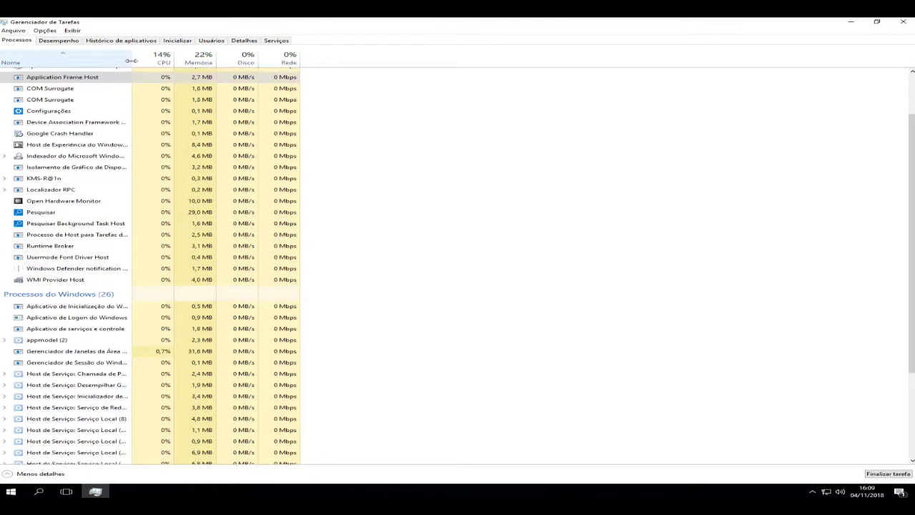
{"action": "double_click", "coordinate": [130, 60]}
{"action": "left_click", "coordinate": [258, 58]}
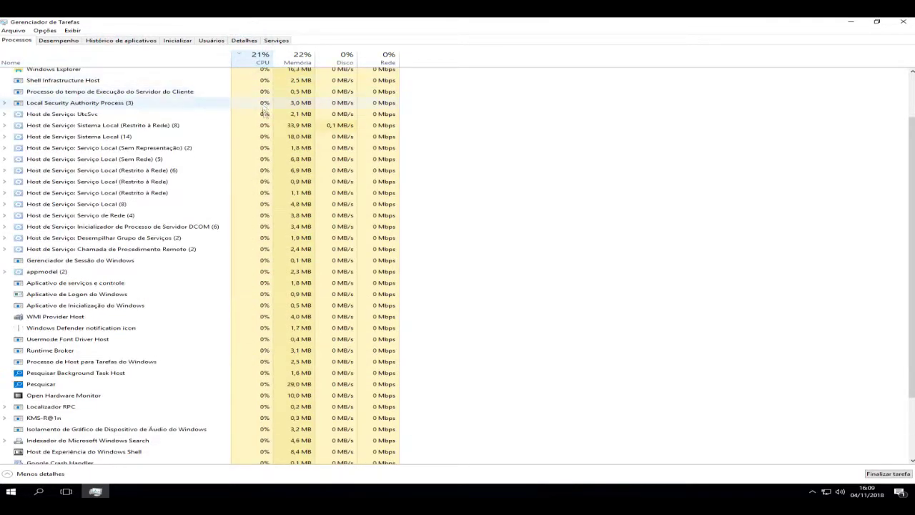
{"action": "scroll", "coordinate": [264, 112], "scroll_direction": "up", "scroll_amount": 2}
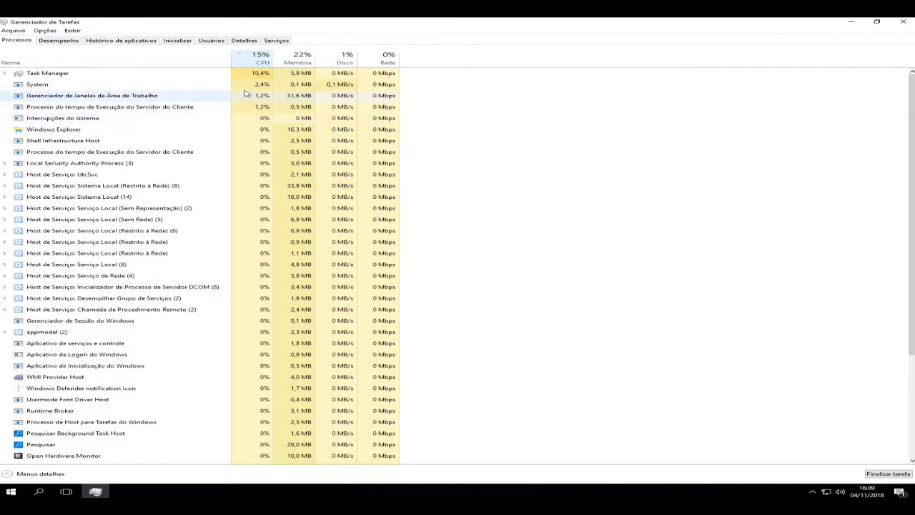
{"action": "left_click", "coordinate": [260, 59]}
{"action": "left_click", "coordinate": [259, 59]}
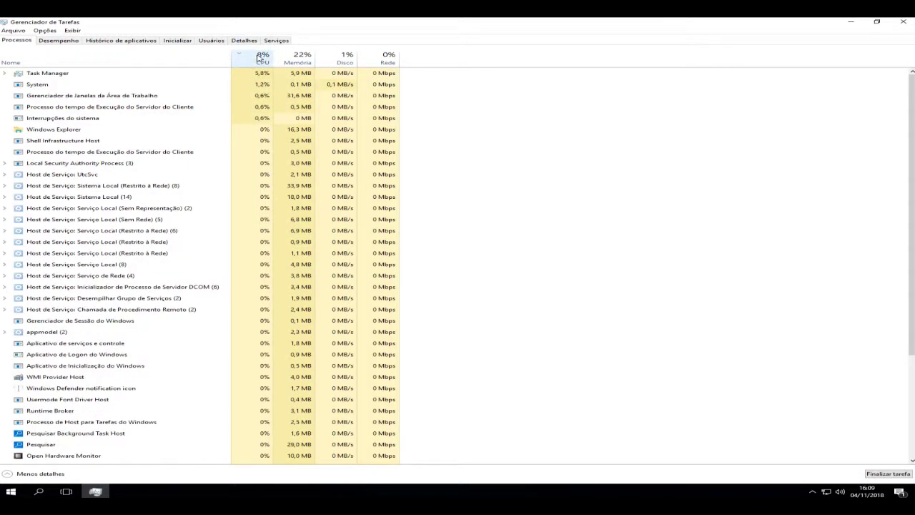
{"action": "left_click", "coordinate": [294, 61]}
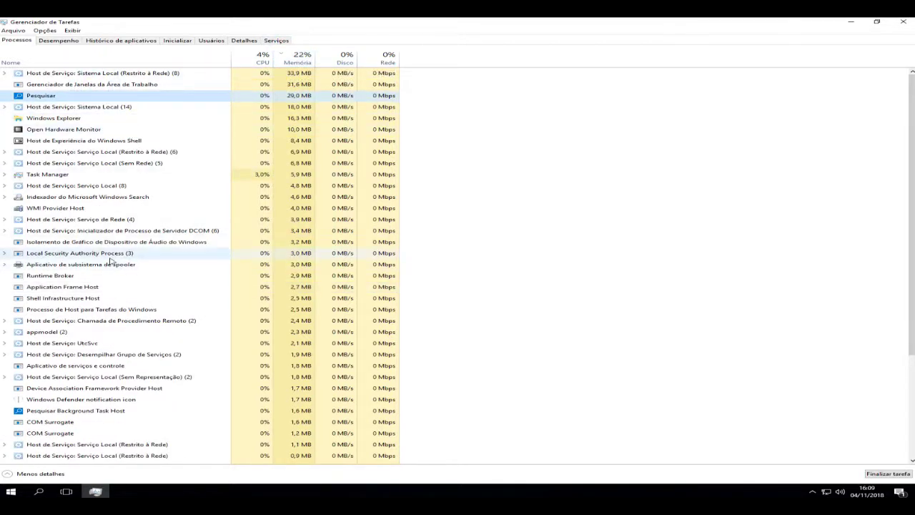
{"action": "left_click", "coordinate": [100, 410]}
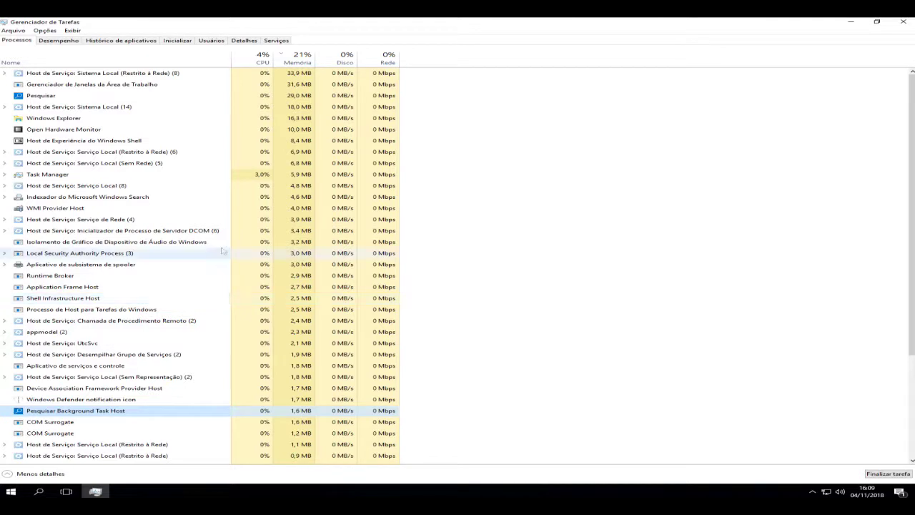
- Close Task Manager, reopen it from the desktop and maximize its window again
{"action": "left_click", "coordinate": [903, 22]}
{"action": "right_click", "coordinate": [254, 141]}
{"action": "left_click", "coordinate": [436, 368]}
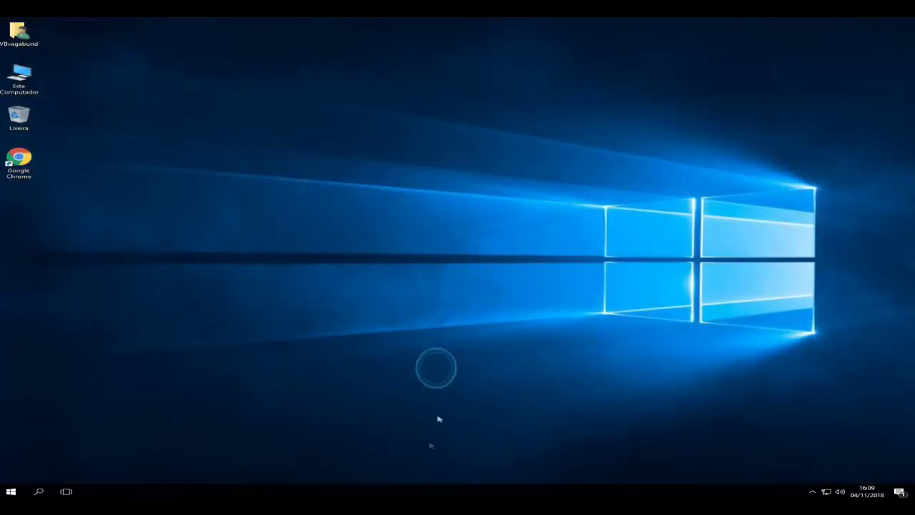
{"action": "right_click", "coordinate": [401, 493]}
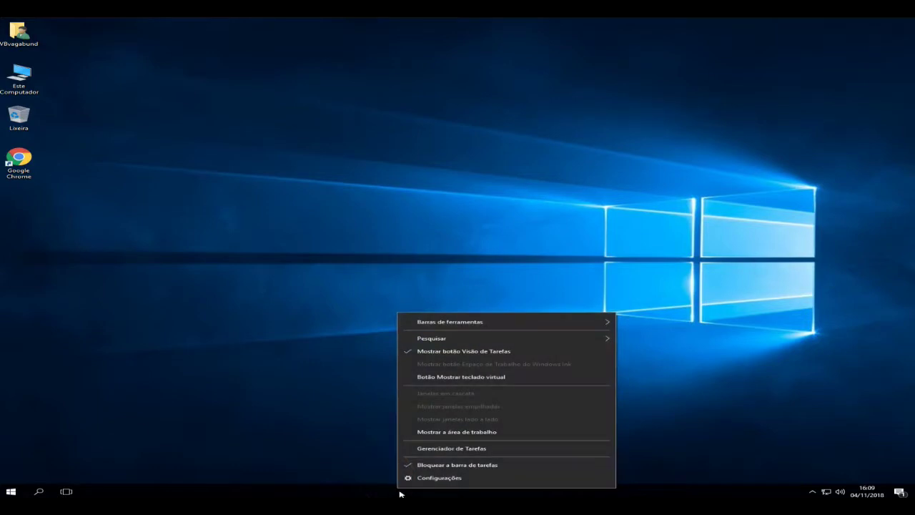
{"action": "left_click", "coordinate": [449, 451]}
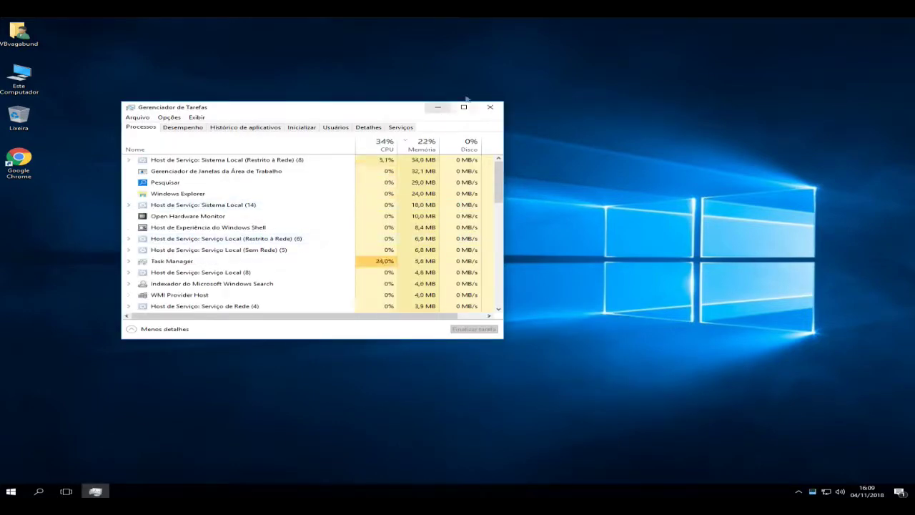
{"action": "left_click", "coordinate": [464, 108]}
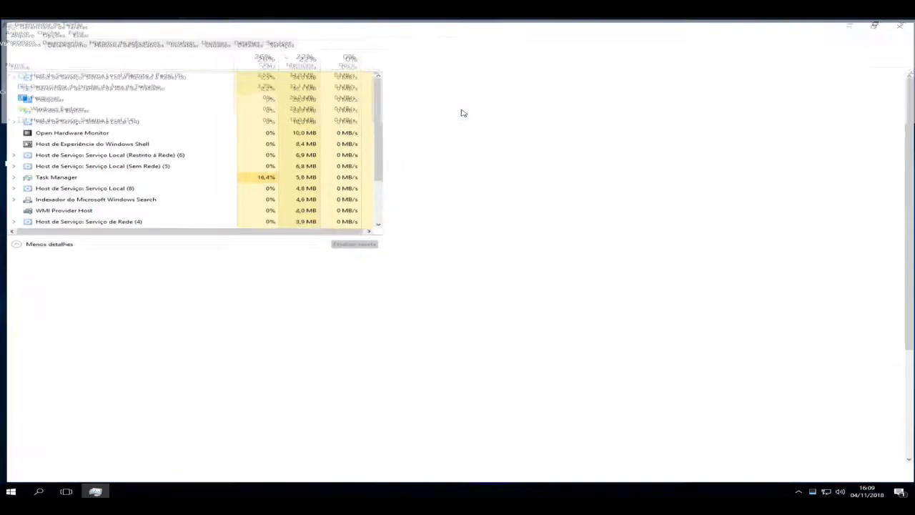
- End the Pesquisar process
{"action": "left_click", "coordinate": [28, 98]}
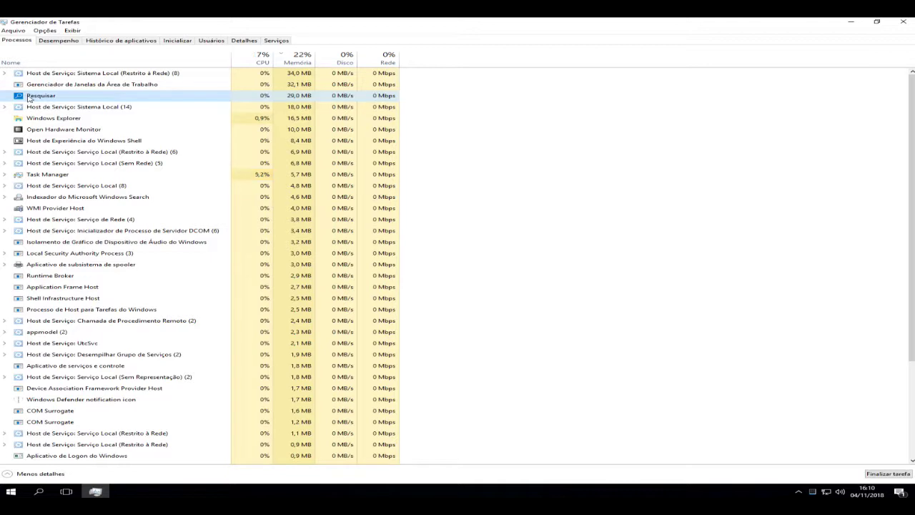
{"action": "right_click", "coordinate": [37, 98]}
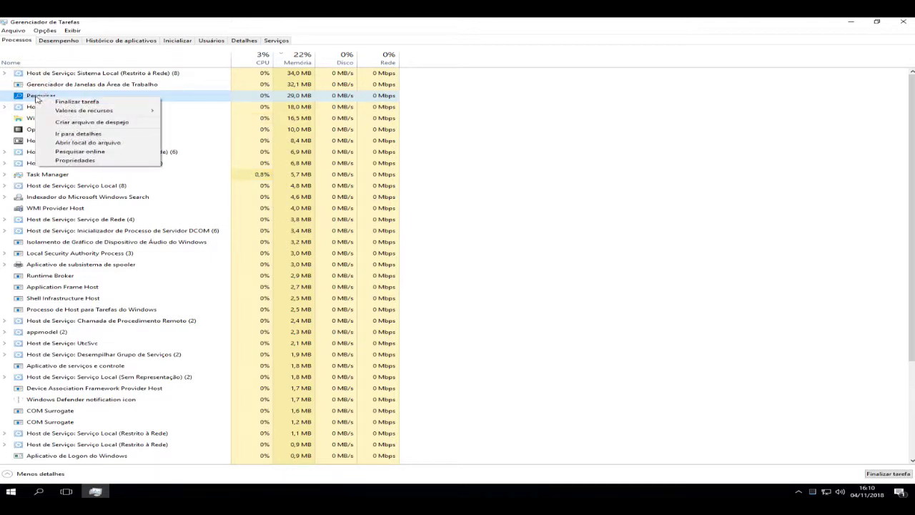
{"action": "left_click", "coordinate": [57, 102]}
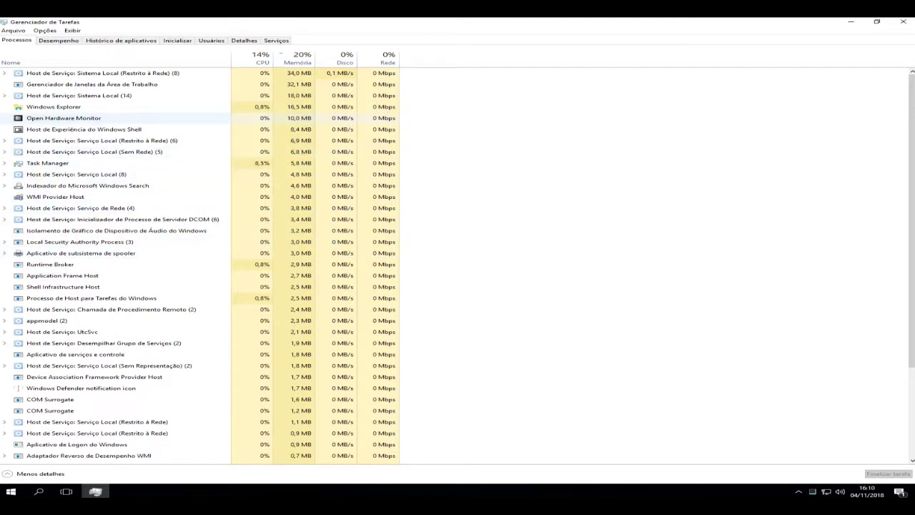
{"action": "left_click", "coordinate": [50, 118]}
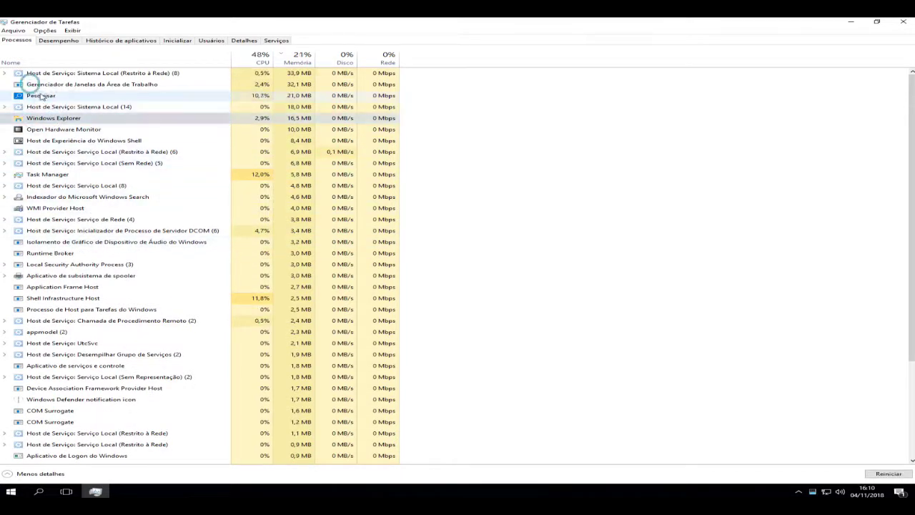
- Open the file location of the Pesquisar process
{"action": "left_click", "coordinate": [41, 96]}
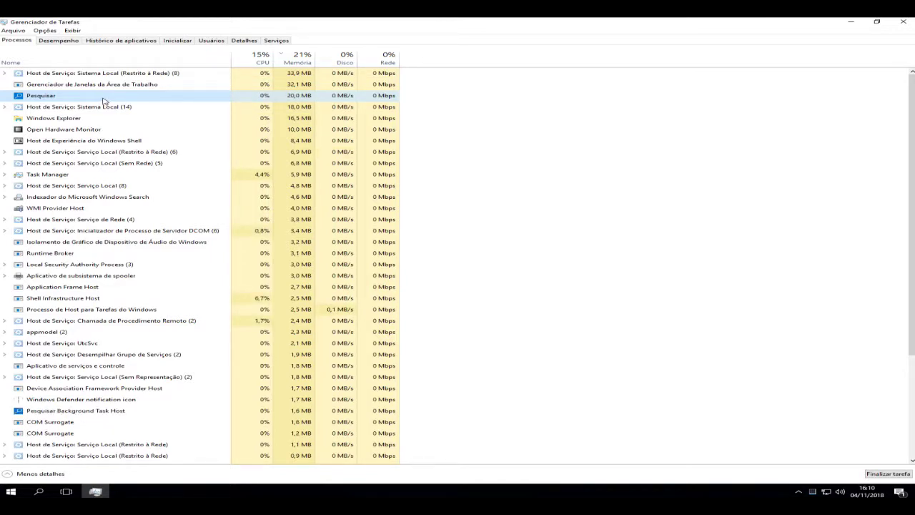
{"action": "right_click", "coordinate": [103, 100]}
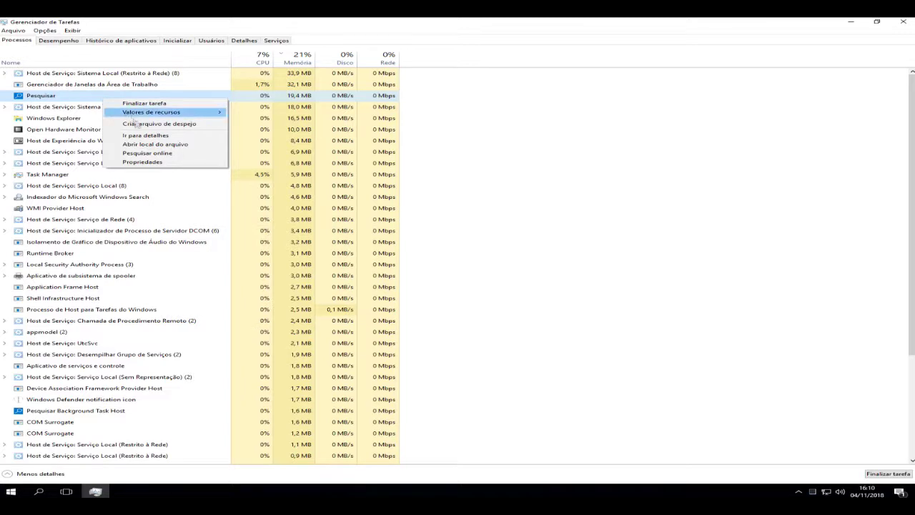
{"action": "left_click", "coordinate": [142, 145]}
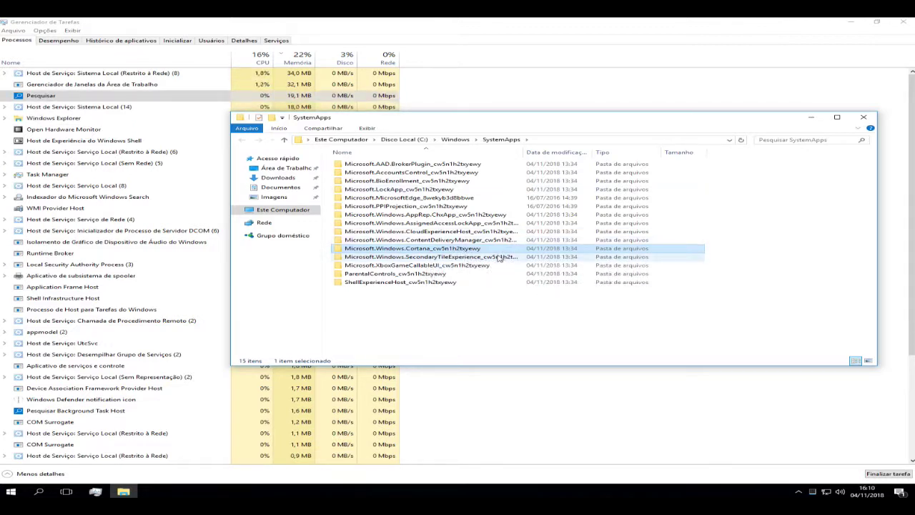
{"action": "mouse_move", "coordinate": [489, 250]}
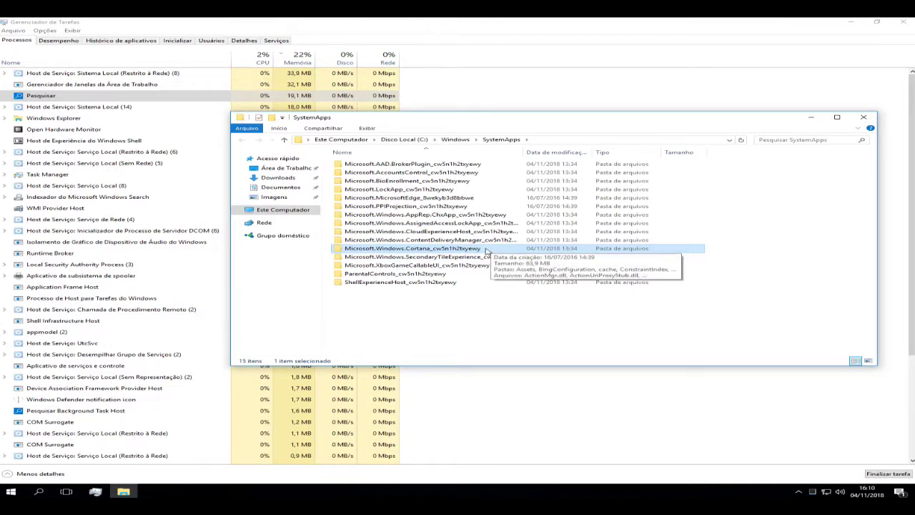
{"action": "left_click", "coordinate": [487, 249]}
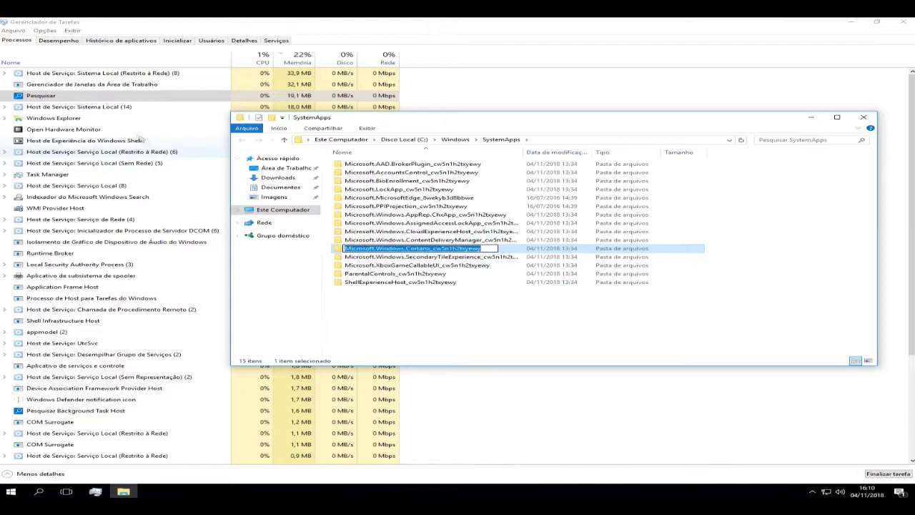
{"action": "left_click", "coordinate": [510, 251]}
{"action": "left_click", "coordinate": [486, 250]}
{"action": "left_click", "coordinate": [500, 254]}
{"action": "left_click", "coordinate": [492, 252]}
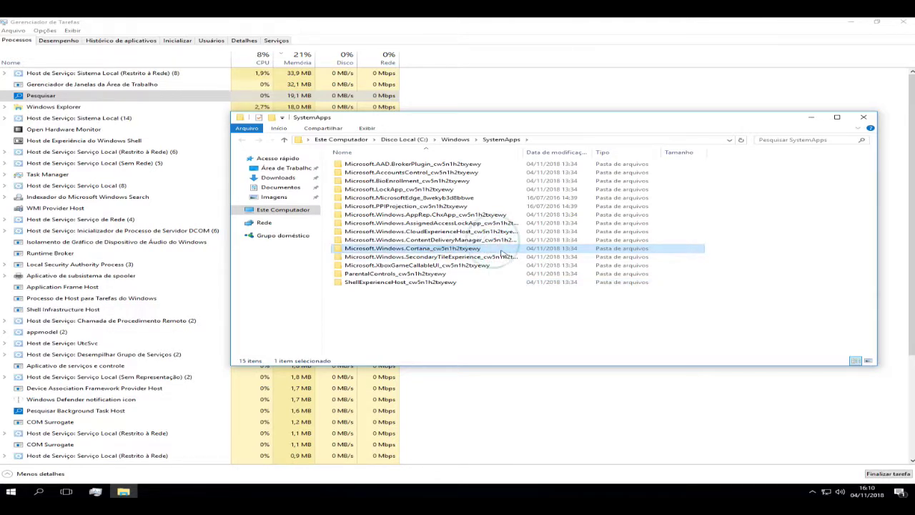
{"action": "double_click", "coordinate": [485, 250]}
{"action": "left_click", "coordinate": [243, 139]}
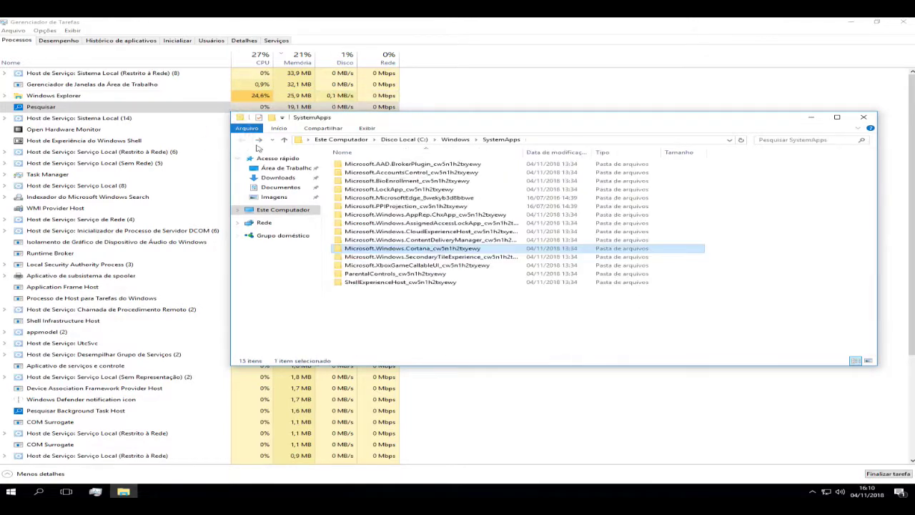
- Try to rename the Microsoft.Windows.Cortana_cw5n1h2txyewy folder to Microsoft.Windows.Cortana_cw5n1h2txyewy-2
{"action": "right_click", "coordinate": [482, 251]}
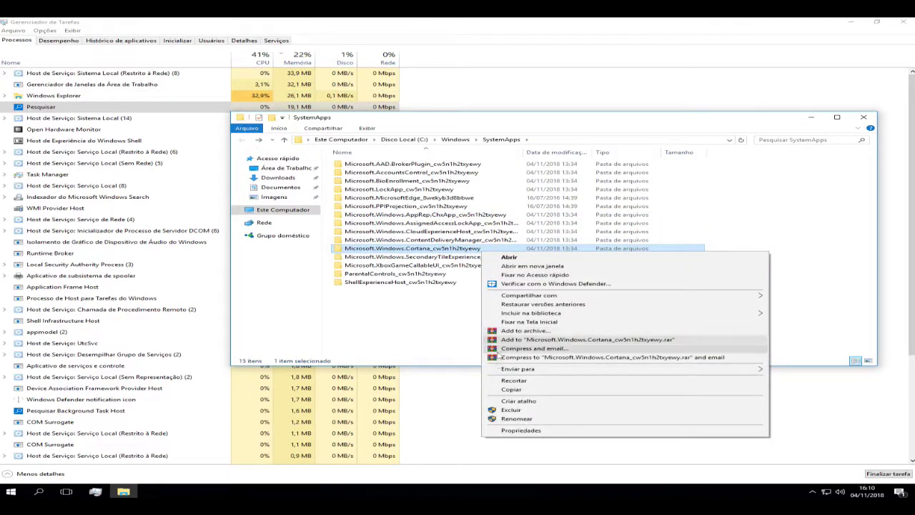
{"action": "left_click", "coordinate": [518, 419]}
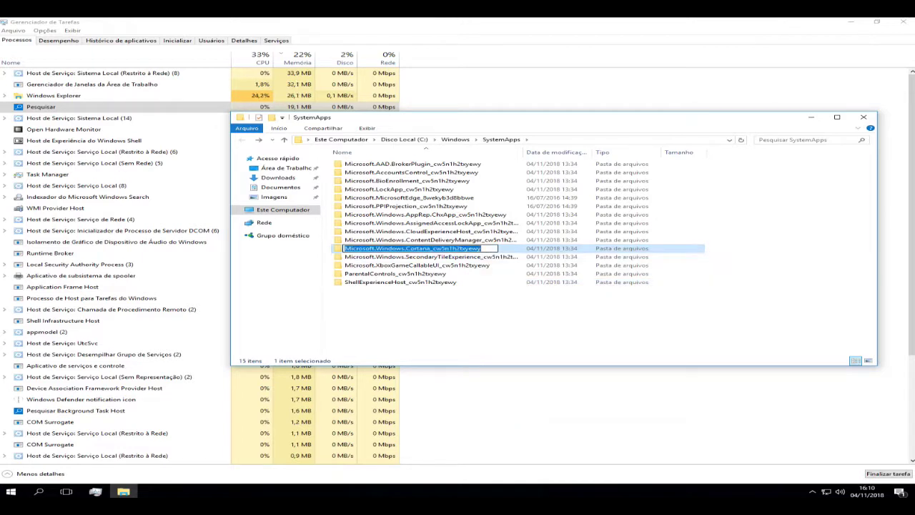
{"action": "left_click", "coordinate": [491, 248]}
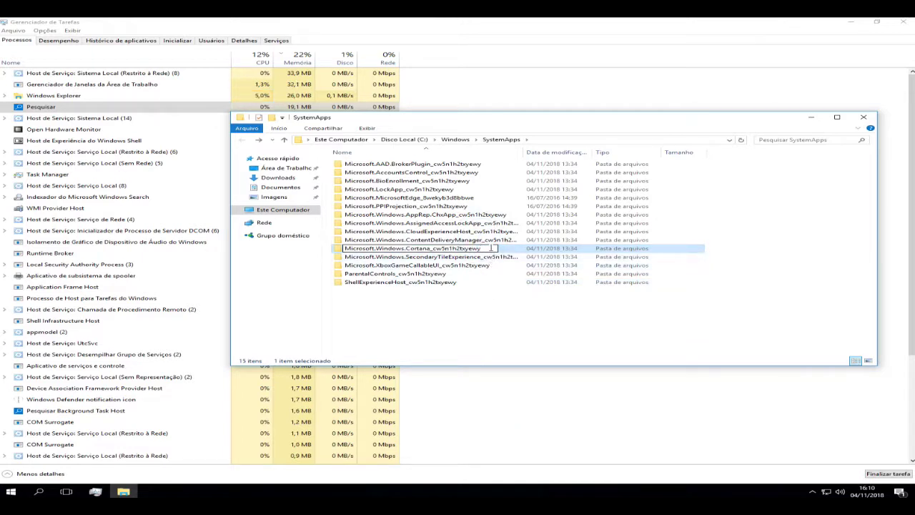
{"action": "type", "text": "-2"}
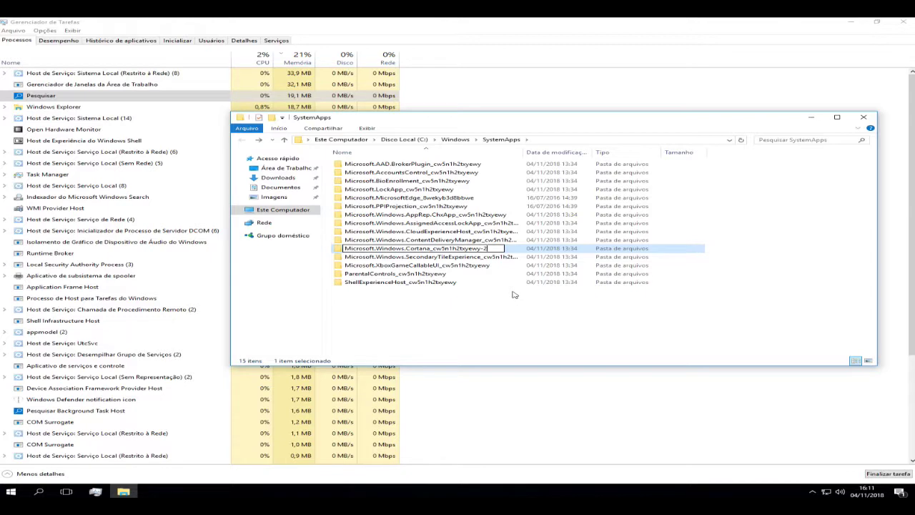
{"action": "key", "text": "Return"}
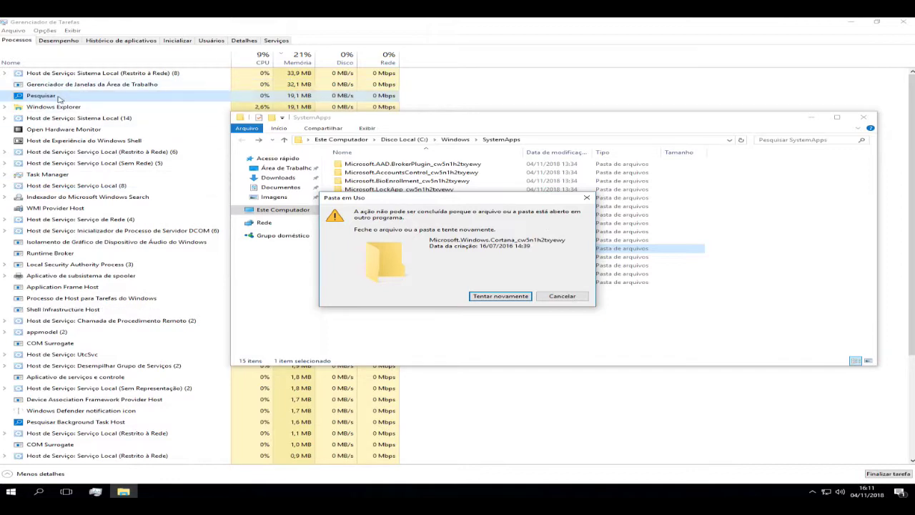
- Restore Task Manager to a smaller window, move it clear of the folder-in-use dialog's retry option and make it taller
{"action": "left_click", "coordinate": [877, 22]}
{"action": "left_click_drag", "start_coordinate": [304, 112], "coordinate": [182, 44]}
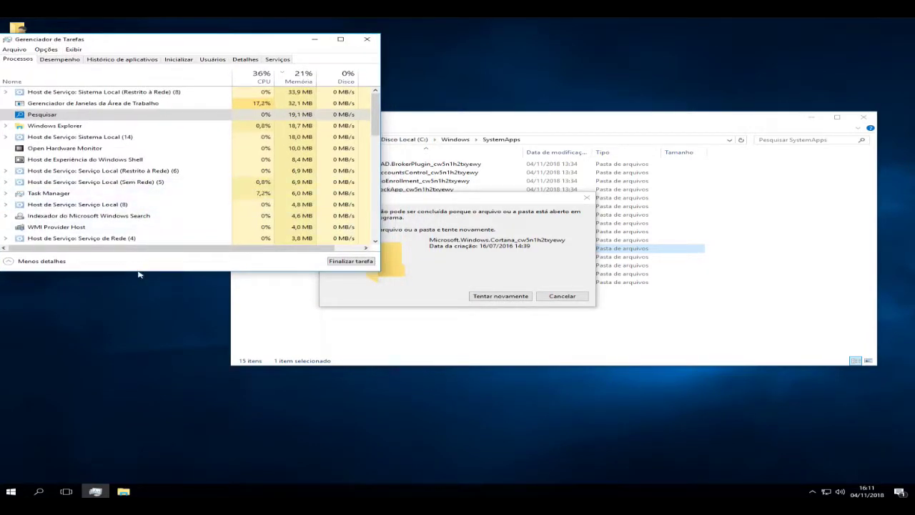
{"action": "left_click_drag", "start_coordinate": [123, 270], "coordinate": [107, 430]}
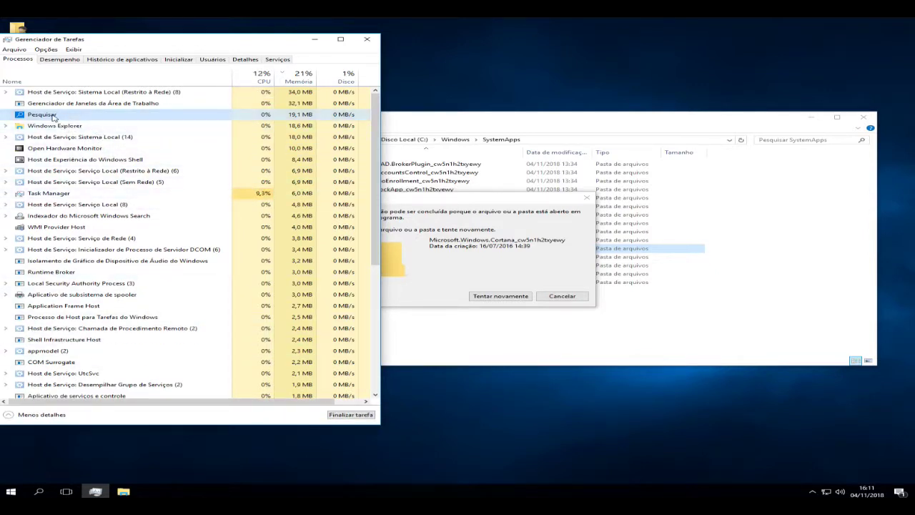
- End the Pesquisar process and immediately retry the blocked rename of the Cortana folder to Microsoft.Windows.Cortana_cw5n1h2txyewy-2
{"action": "right_click", "coordinate": [51, 115]}
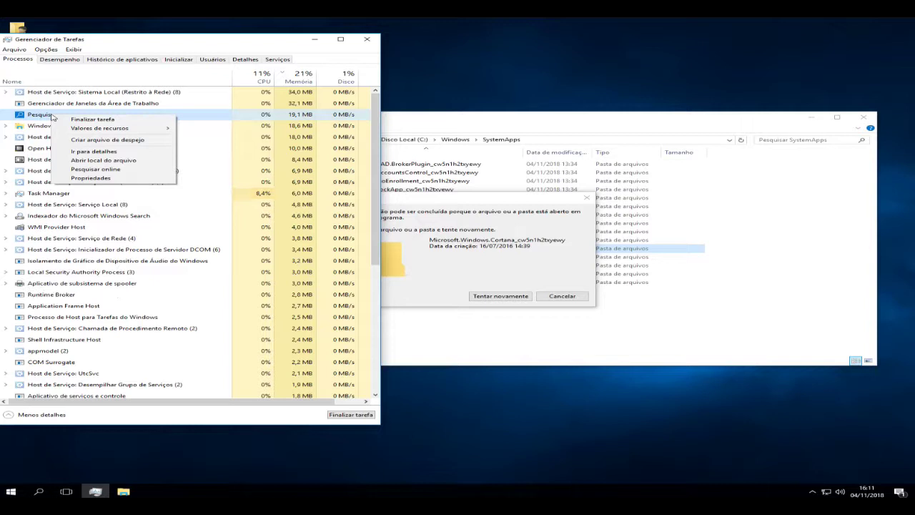
{"action": "left_click", "coordinate": [93, 119]}
{"action": "left_click", "coordinate": [502, 296]}
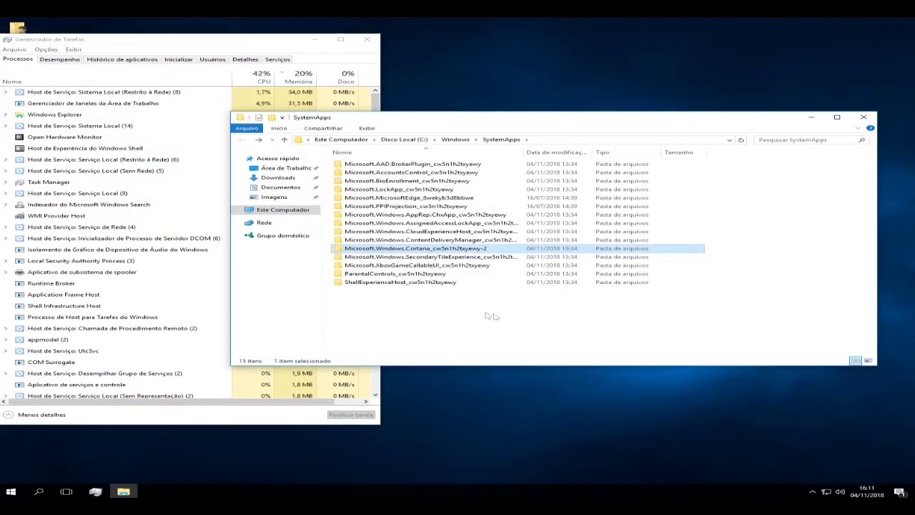
{"action": "left_click", "coordinate": [511, 315]}
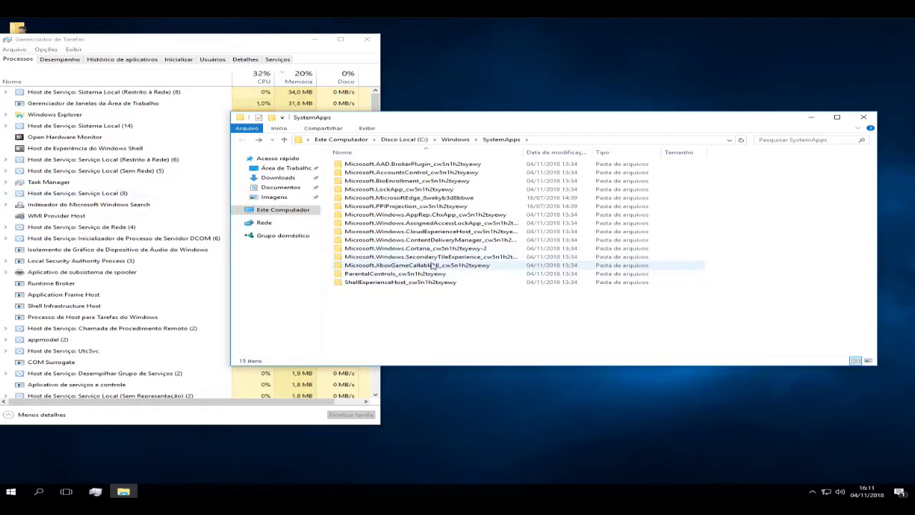
{"action": "left_click", "coordinate": [472, 249]}
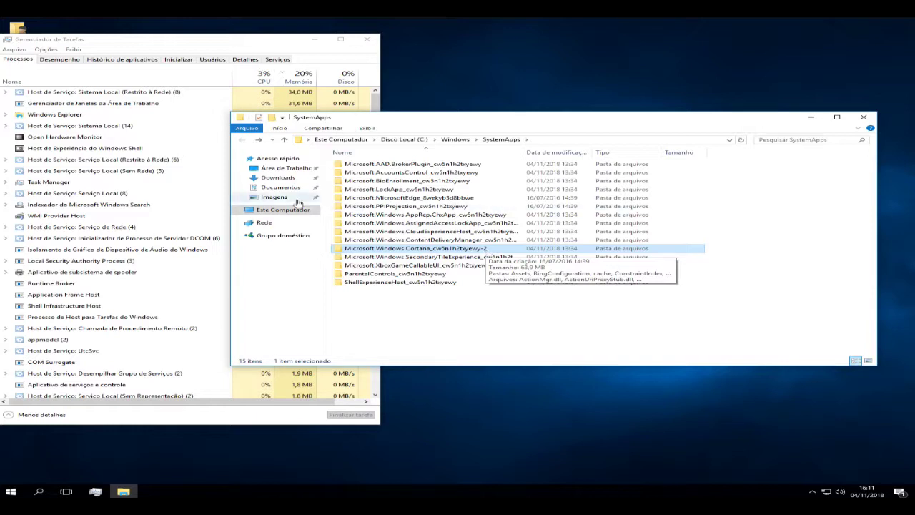
{"action": "left_click", "coordinate": [514, 319]}
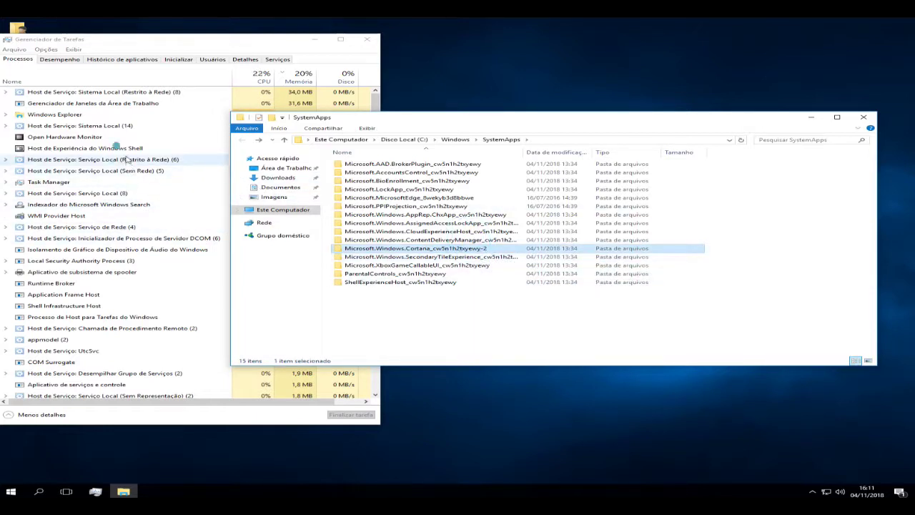
{"action": "left_click", "coordinate": [104, 159]}
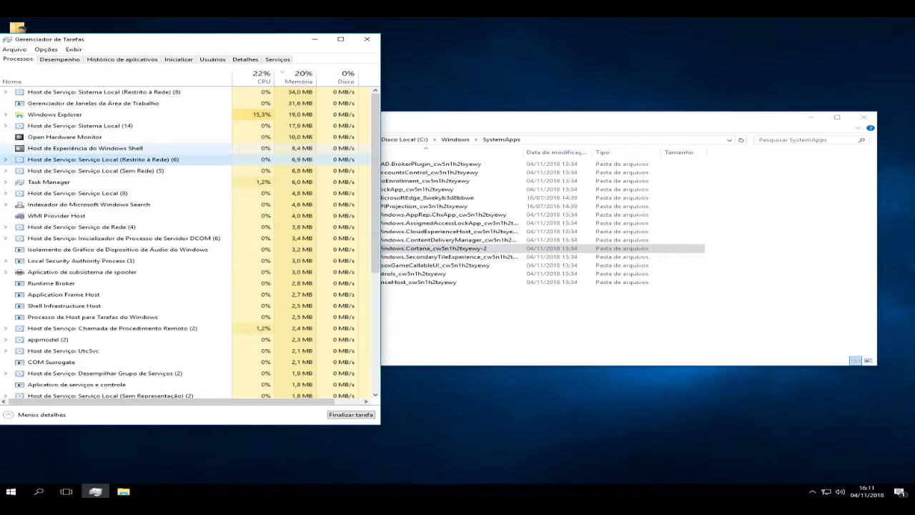
{"action": "left_click", "coordinate": [491, 250]}
{"action": "key", "text": "Delete"}
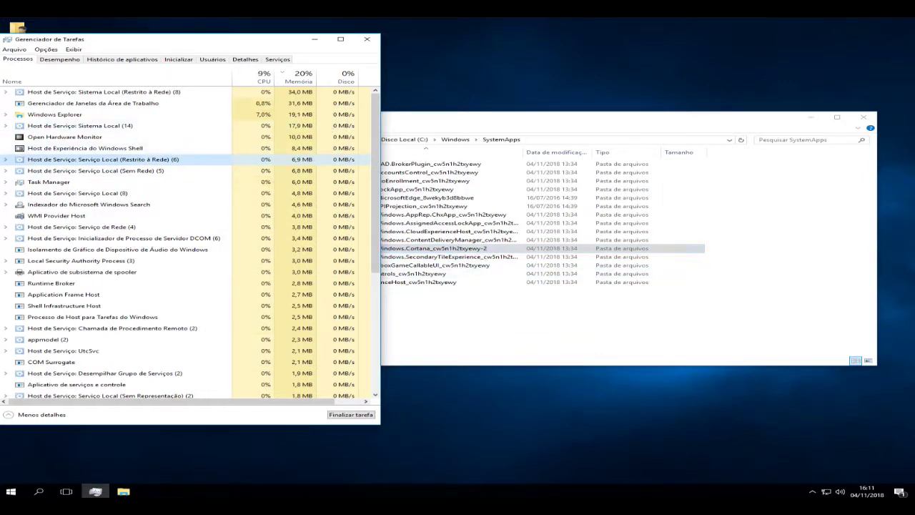
{"action": "scroll", "coordinate": [376, 250], "scroll_direction": "down", "scroll_amount": 1}
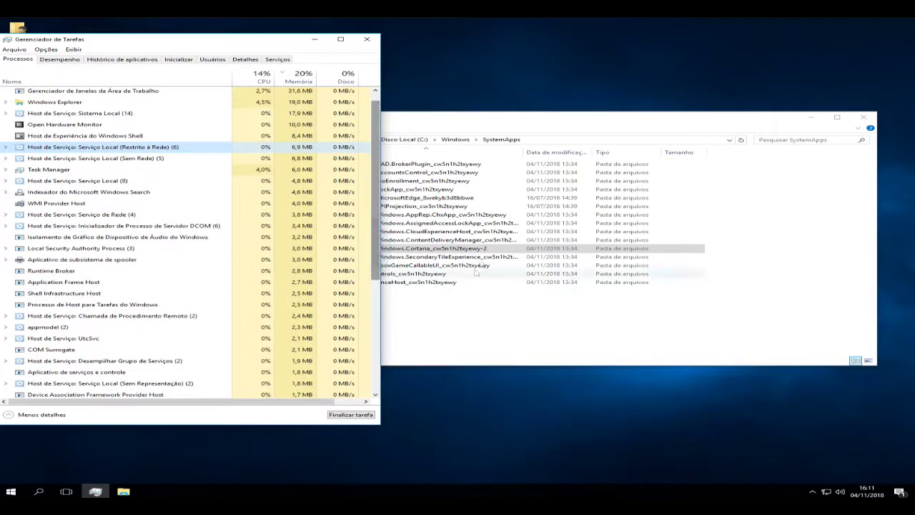
{"action": "left_click", "coordinate": [485, 251]}
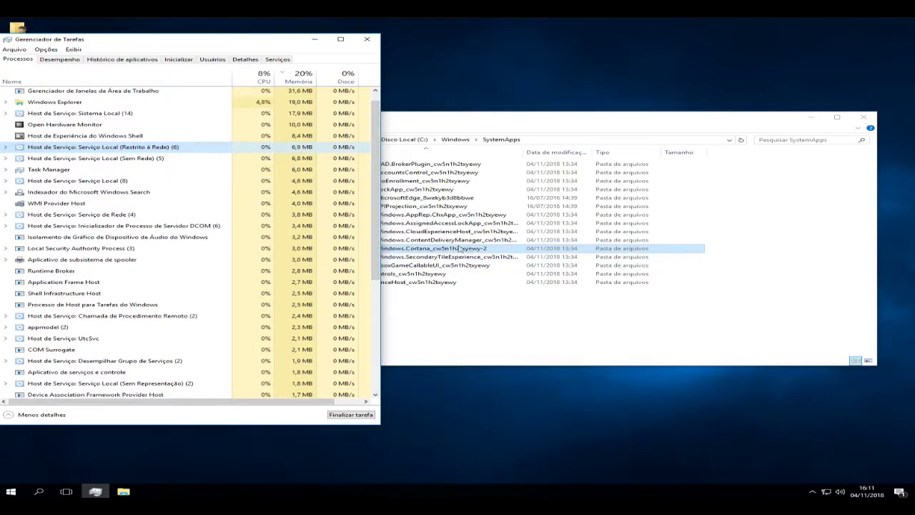
{"action": "left_click", "coordinate": [293, 229]}
{"action": "left_click", "coordinate": [492, 250]}
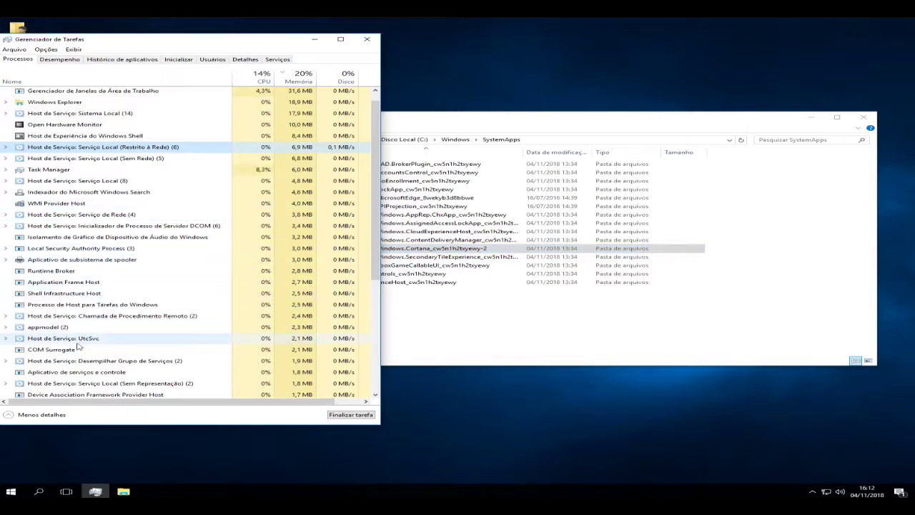
{"action": "left_click", "coordinate": [68, 272]}
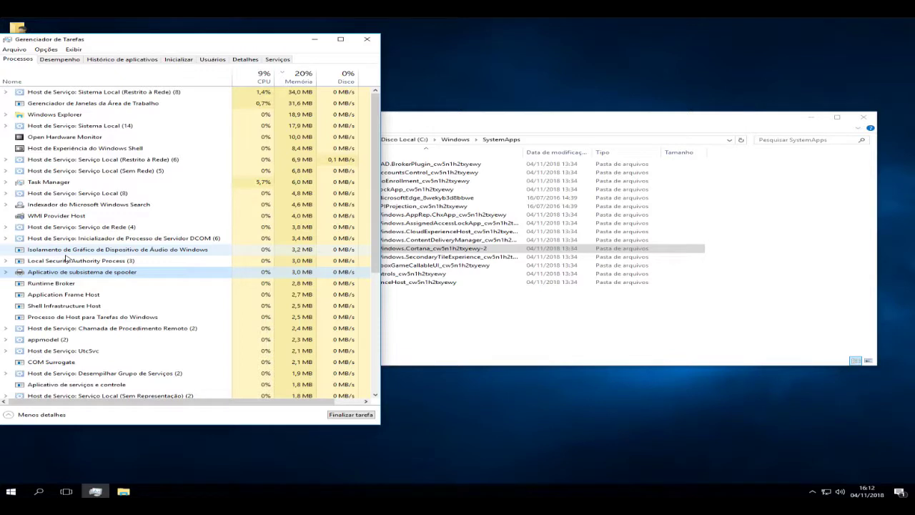
{"action": "left_click", "coordinate": [110, 306]}
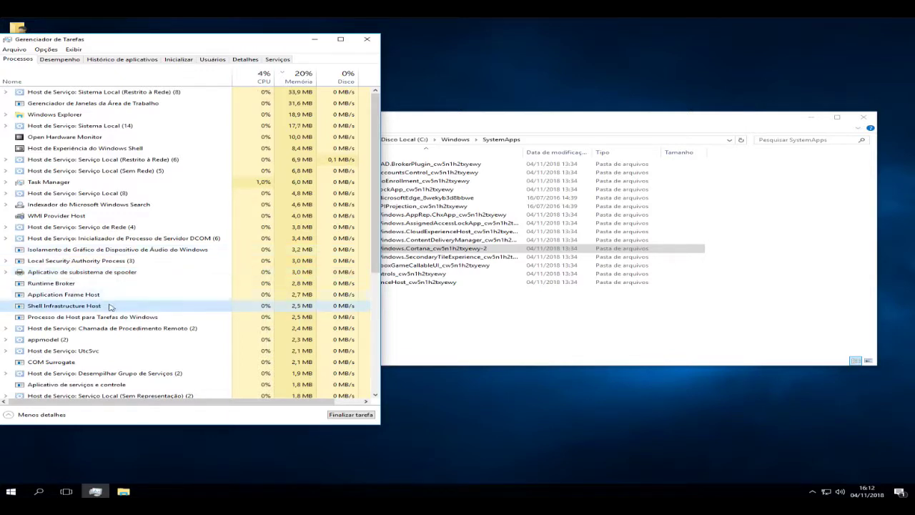
{"action": "left_click_drag", "start_coordinate": [186, 310], "coordinate": [439, 324]}
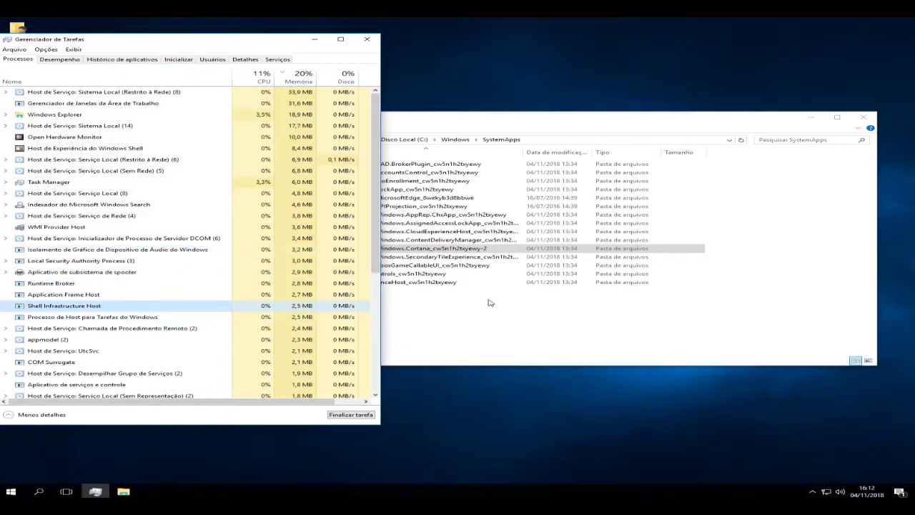
{"action": "left_click", "coordinate": [455, 319]}
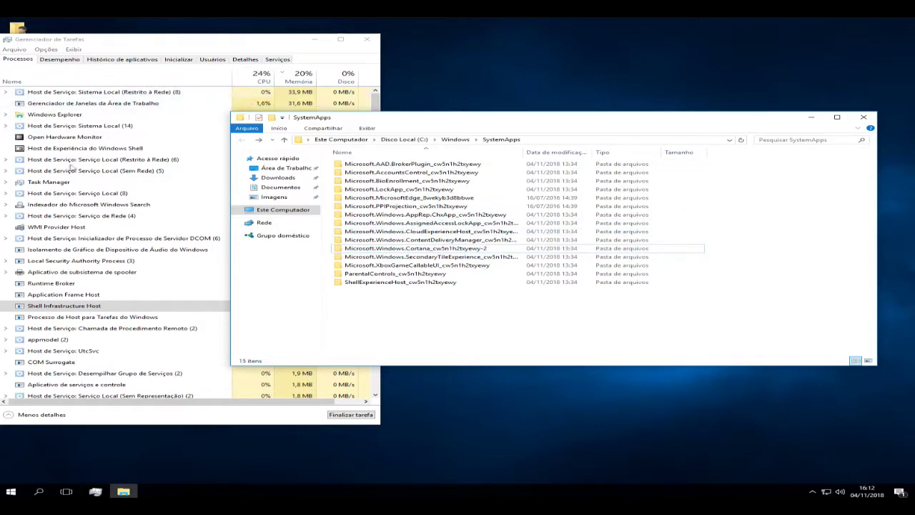
{"action": "left_click", "coordinate": [211, 170]}
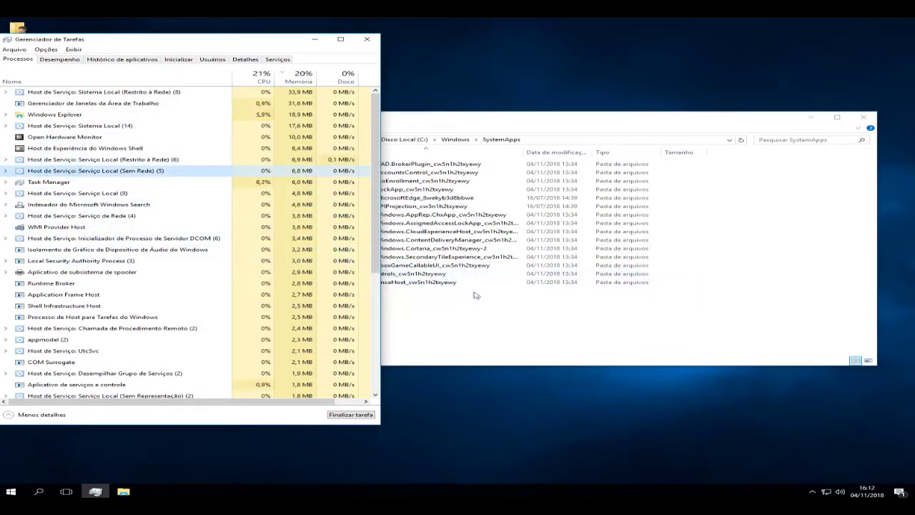
{"action": "left_click", "coordinate": [455, 266]}
{"action": "left_click", "coordinate": [422, 248]}
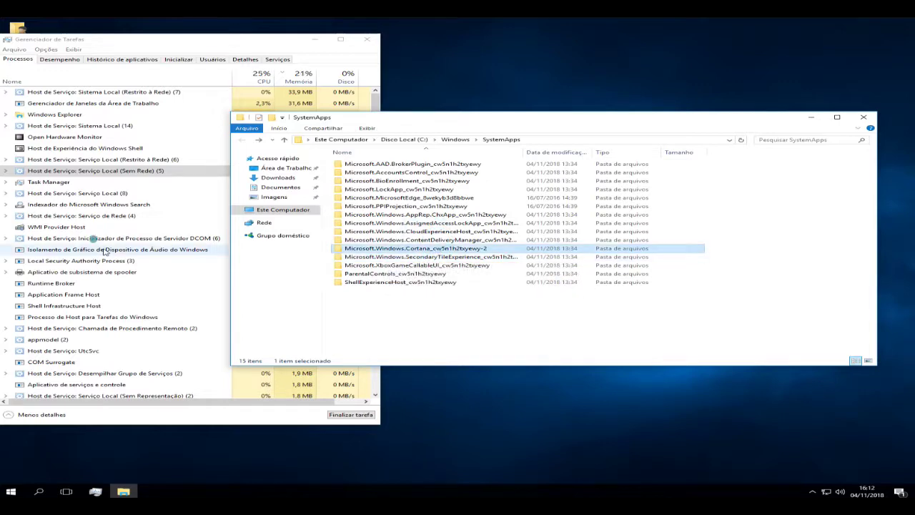
- Look through the whole list of running processes in Task Manager to check whether Pesquisar has restarted
{"action": "left_click", "coordinate": [143, 260]}
{"action": "left_click", "coordinate": [58, 283]}
{"action": "scroll", "coordinate": [114, 315], "scroll_direction": "down", "scroll_amount": 2}
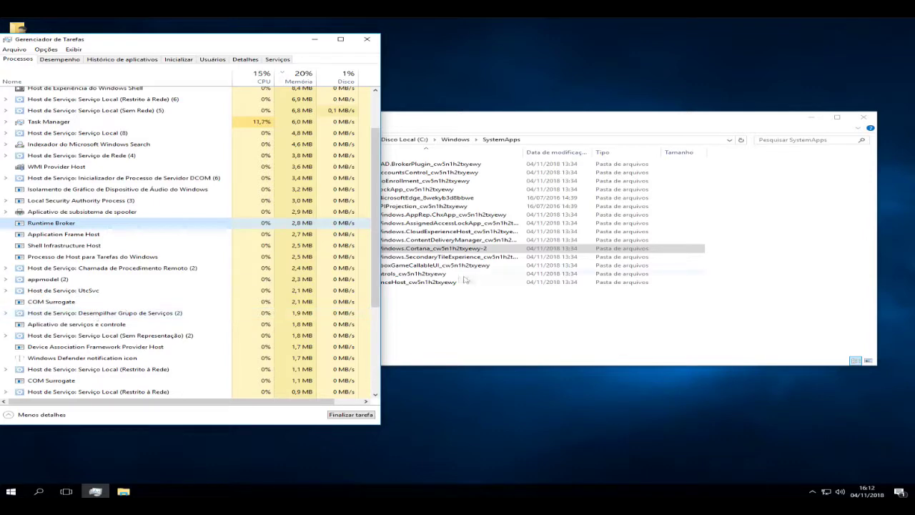
{"action": "left_click", "coordinate": [425, 320]}
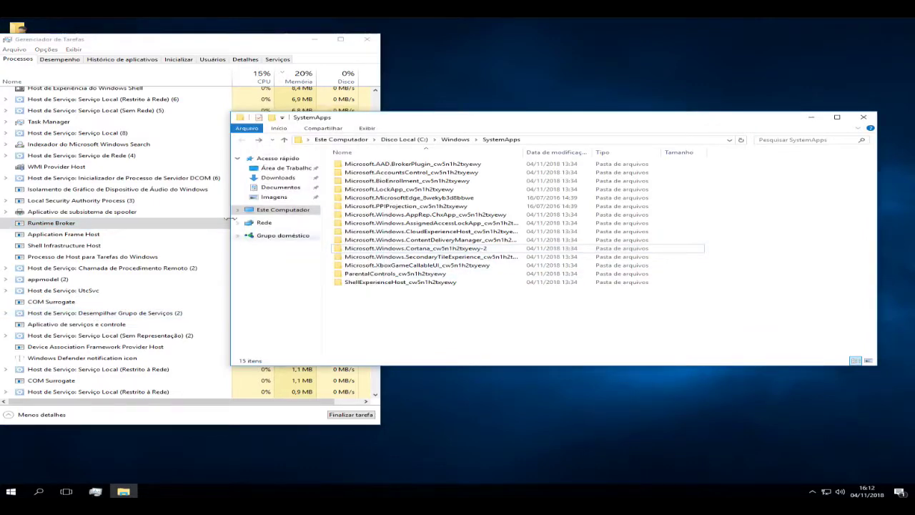
{"action": "left_click", "coordinate": [107, 211]}
{"action": "scroll", "coordinate": [87, 258], "scroll_direction": "down", "scroll_amount": 2}
{"action": "scroll", "coordinate": [89, 262], "scroll_direction": "down", "scroll_amount": 2}
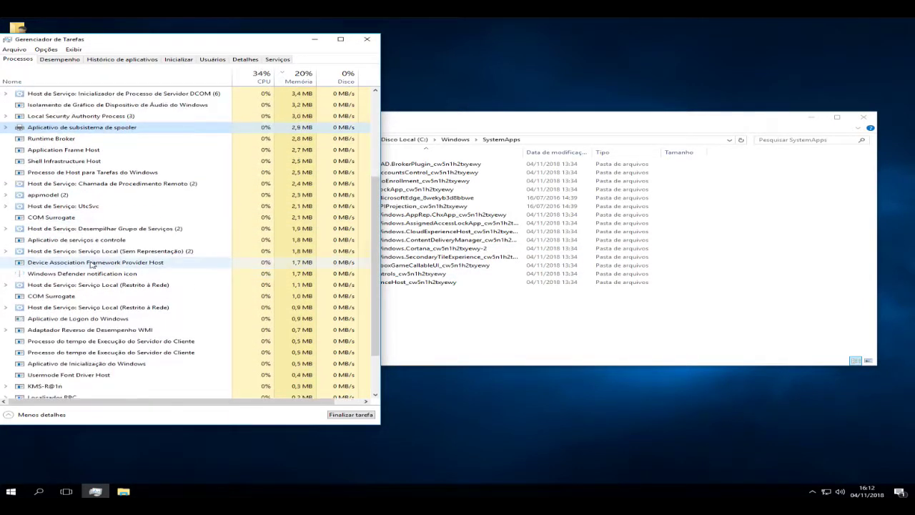
{"action": "scroll", "coordinate": [105, 271], "scroll_direction": "up", "scroll_amount": 4}
{"action": "scroll", "coordinate": [106, 271], "scroll_direction": "up", "scroll_amount": 1}
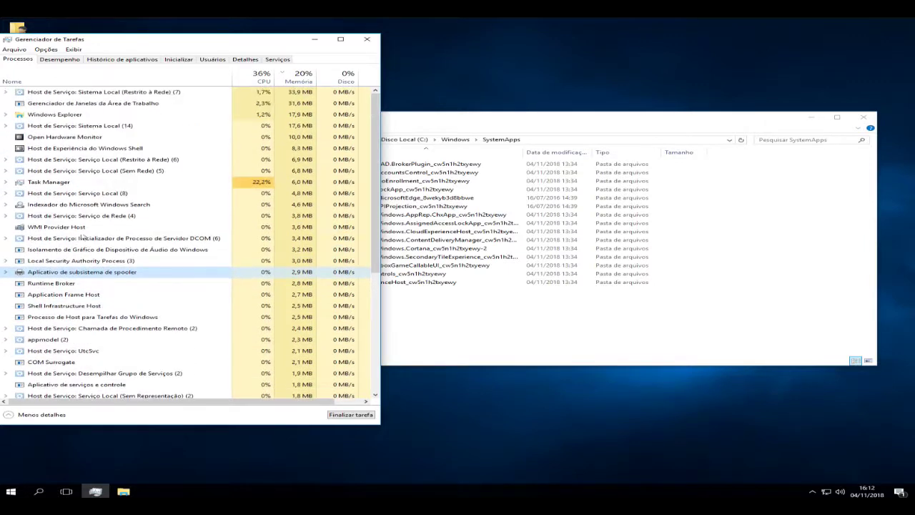
{"action": "scroll", "coordinate": [104, 274], "scroll_direction": "down", "scroll_amount": 4}
{"action": "scroll", "coordinate": [103, 276], "scroll_direction": "down", "scroll_amount": 2}
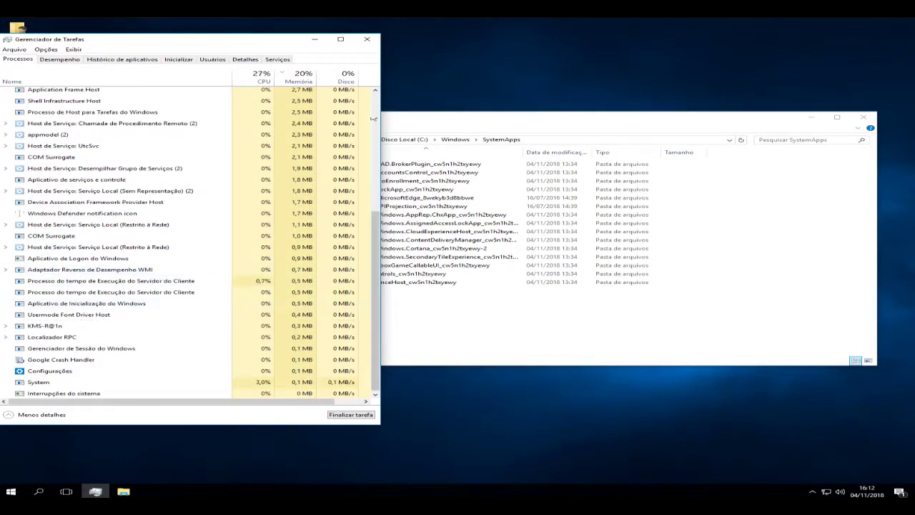
- Close Task Manager and the SystemApps folder window
{"action": "left_click", "coordinate": [367, 38]}
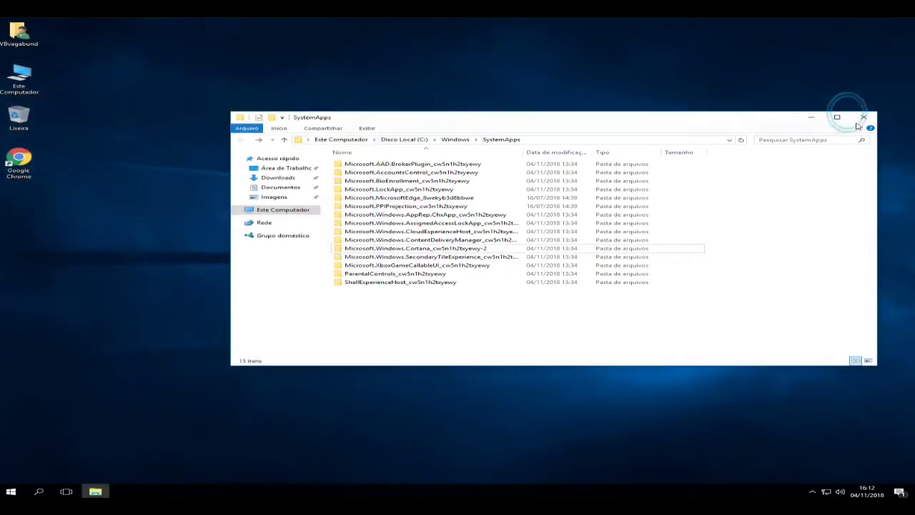
{"action": "left_click", "coordinate": [863, 119]}
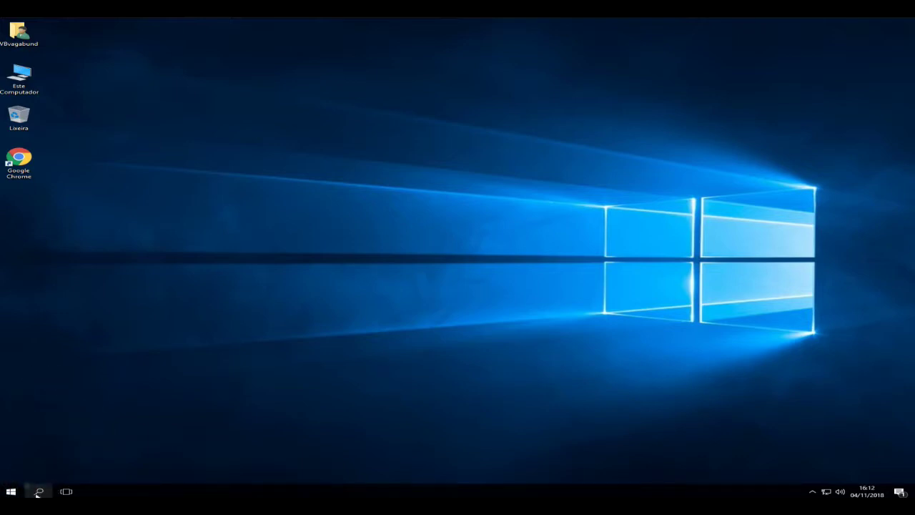
- Refresh the desktop three times
{"action": "right_click", "coordinate": [106, 262]}
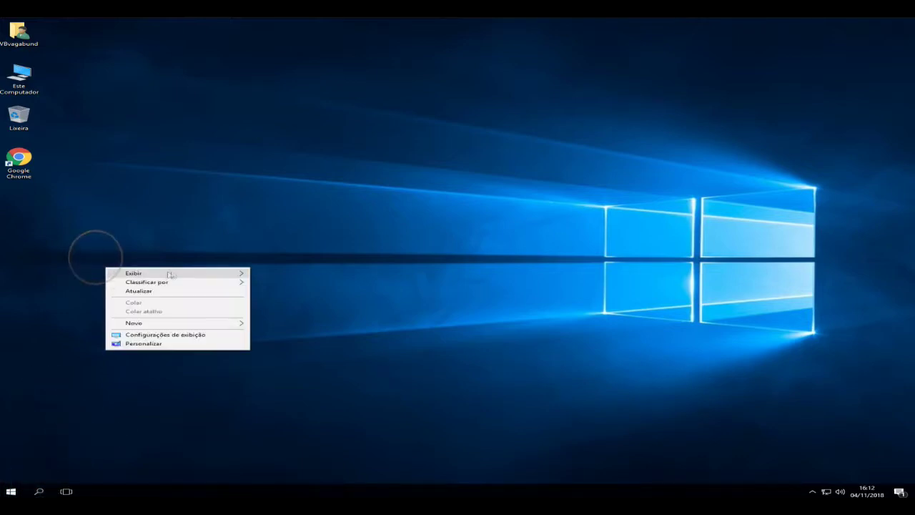
{"action": "left_click", "coordinate": [191, 291]}
{"action": "right_click", "coordinate": [364, 156]}
{"action": "left_click", "coordinate": [390, 179]}
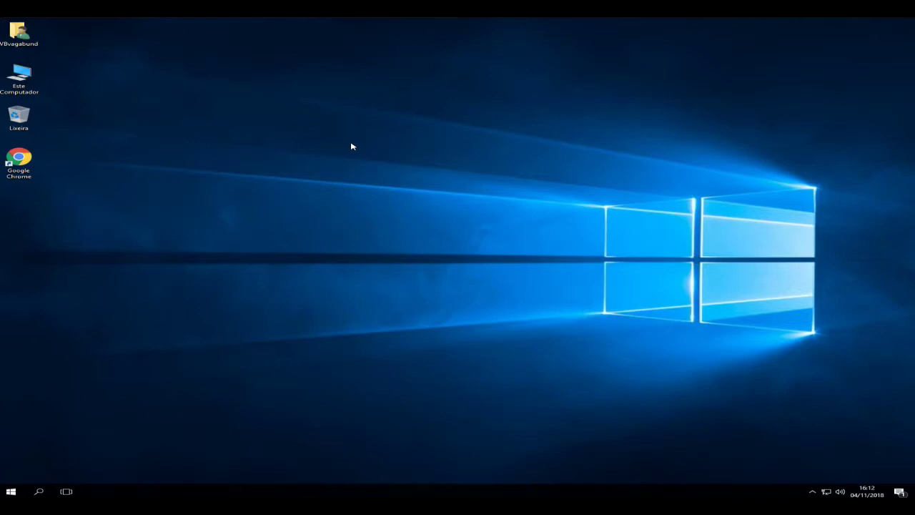
{"action": "right_click", "coordinate": [289, 158]}
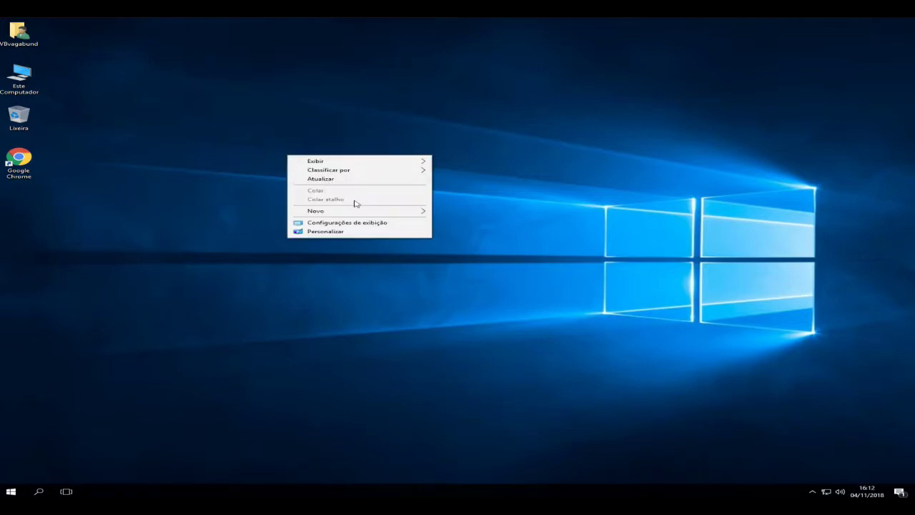
{"action": "left_click", "coordinate": [336, 179]}
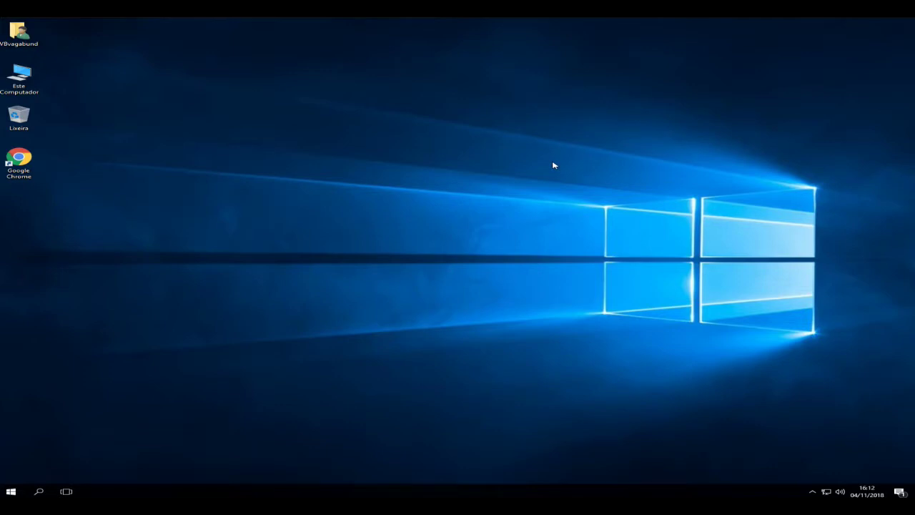